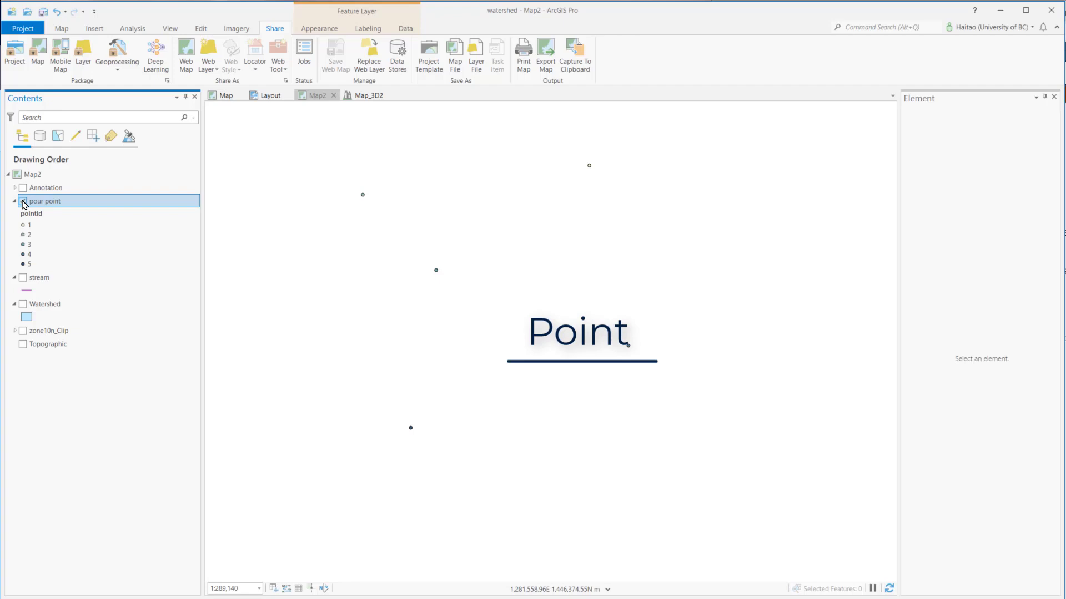
# - Show the stream and Watershed layers, then select a stream, a watershed polygon and the Pour Point 1 and Watershed 2 labels
pyautogui.click(24, 278)
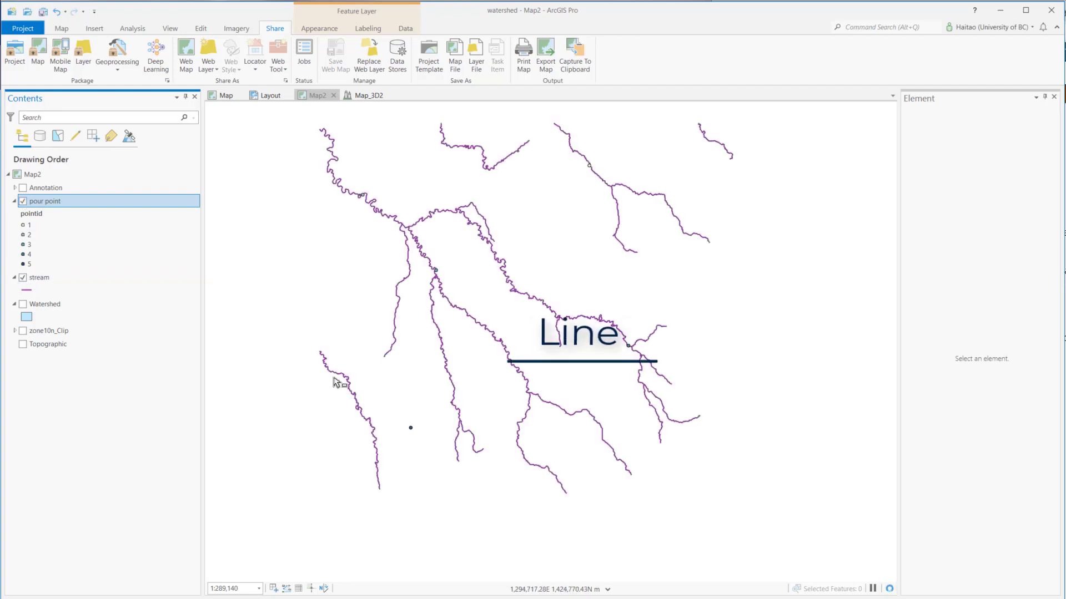
pyautogui.click(360, 409)
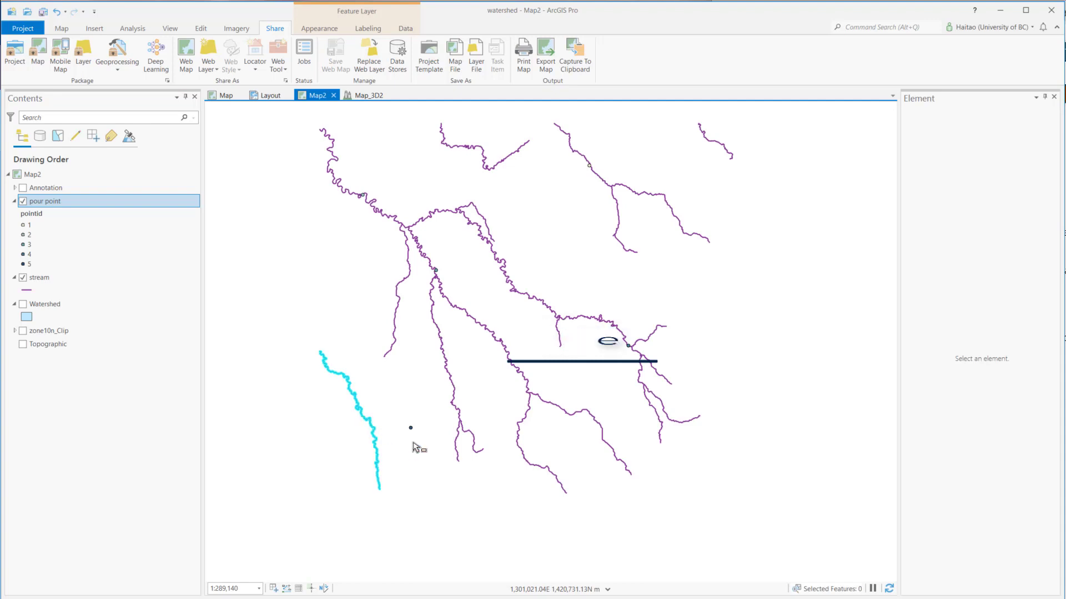
pyautogui.click(23, 305)
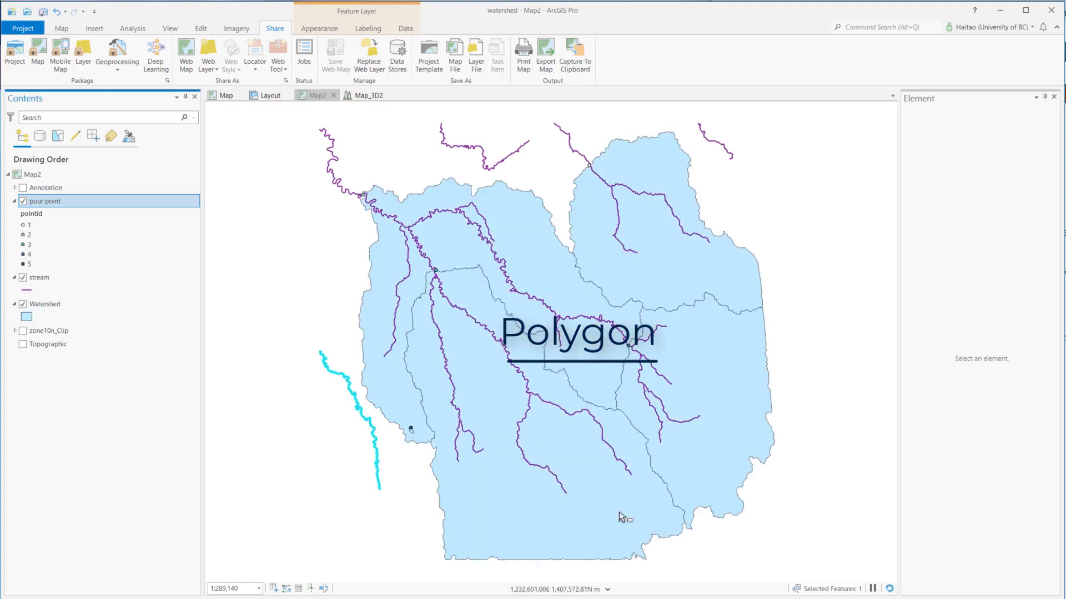
pyautogui.click(622, 512)
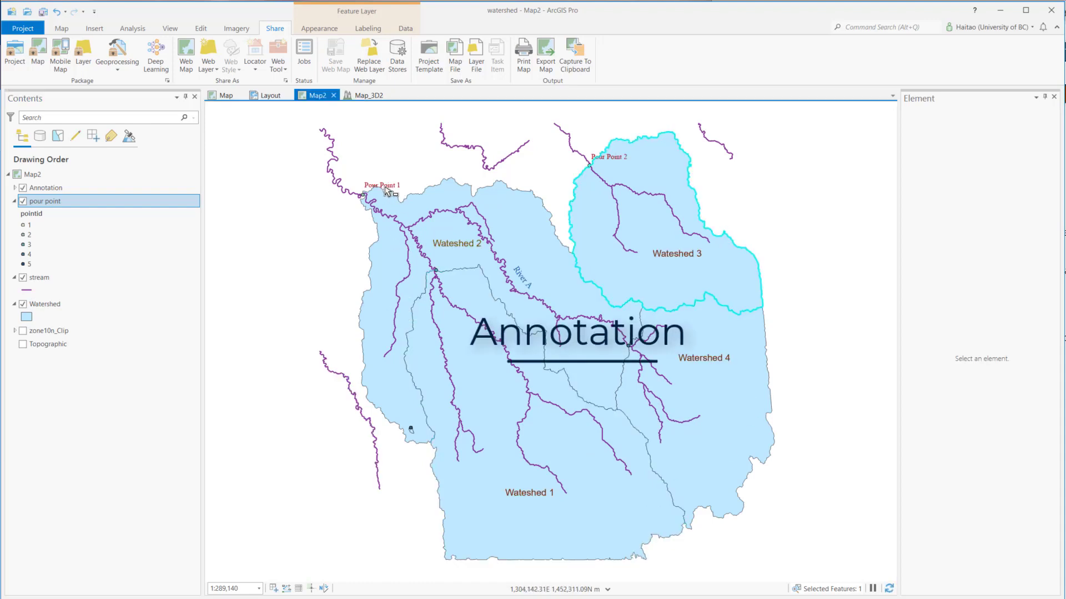
pyautogui.click(386, 191)
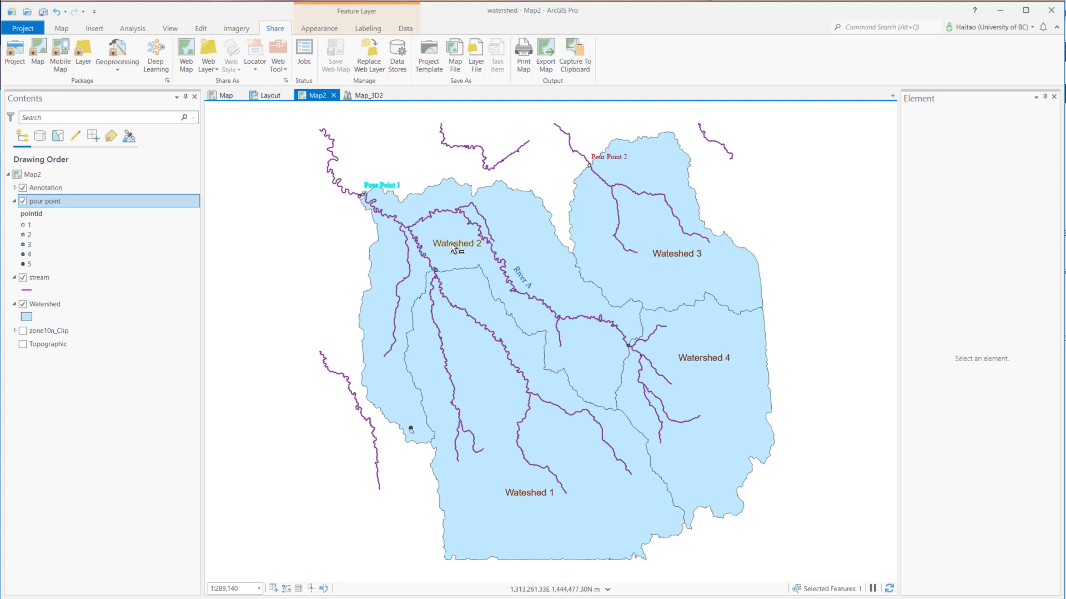
pyautogui.click(453, 247)
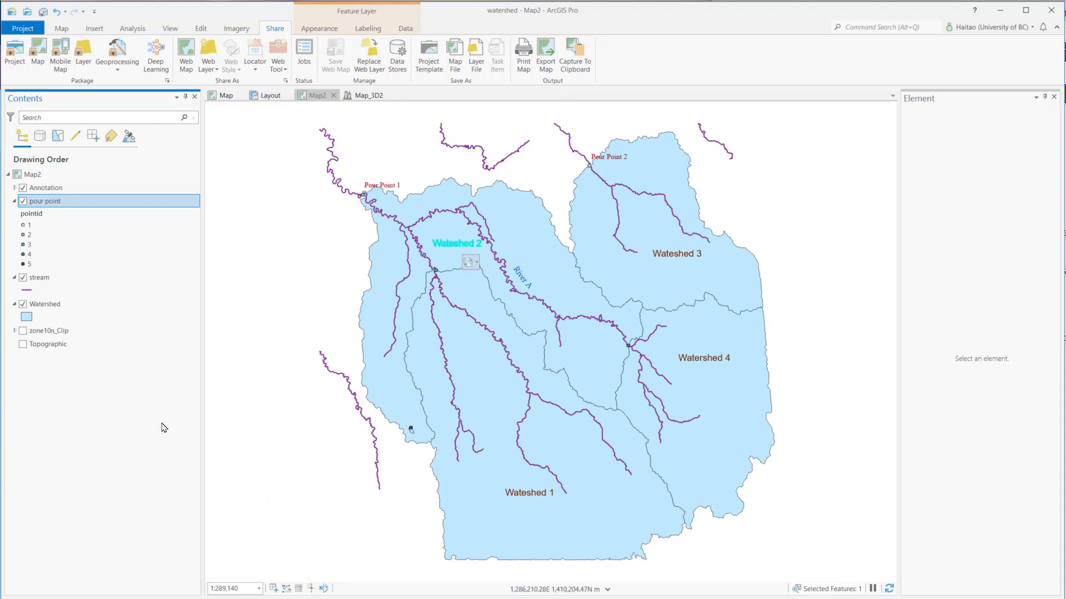
# - Open the pour point layer's attribute table and select the second pour point record
pyautogui.rightClick(71, 207)
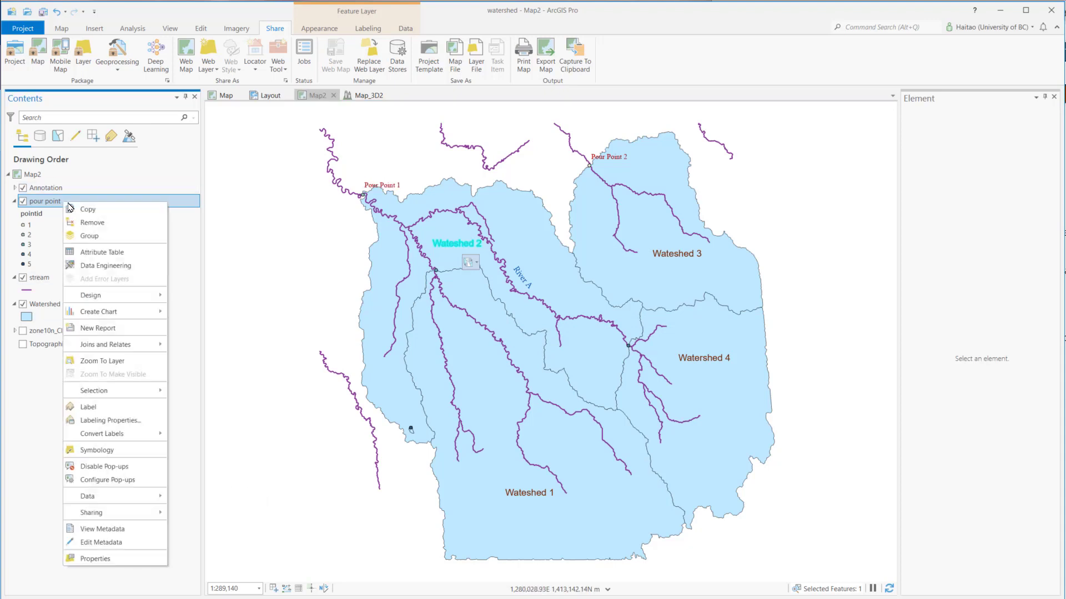
pyautogui.click(101, 254)
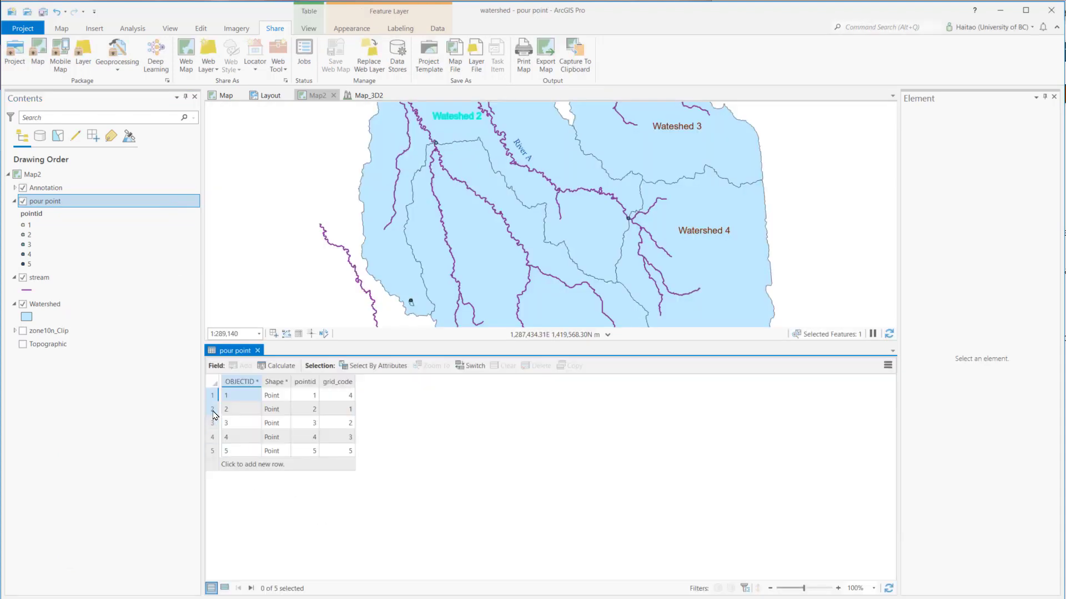
pyautogui.click(213, 411)
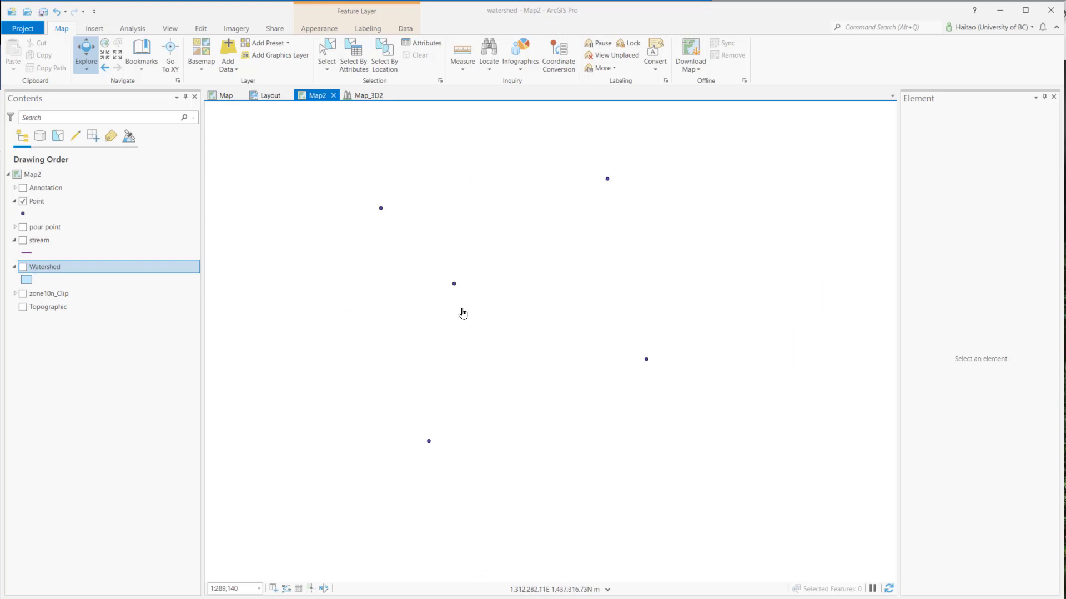
# - Turn the stream and Watershed layers back on and select the Annotation layer
pyautogui.click(33, 204)
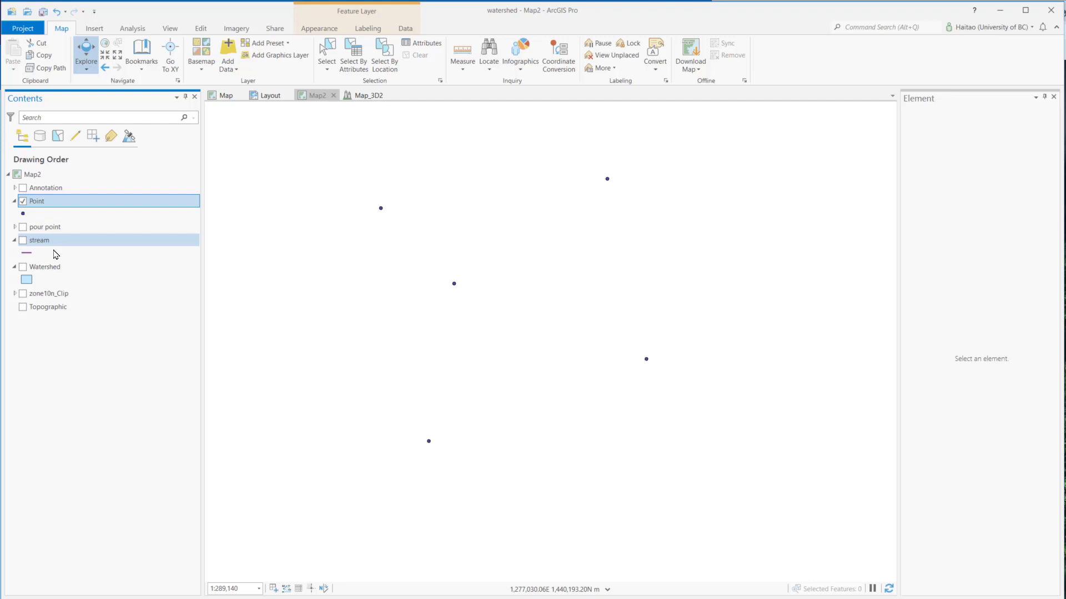
pyautogui.click(22, 241)
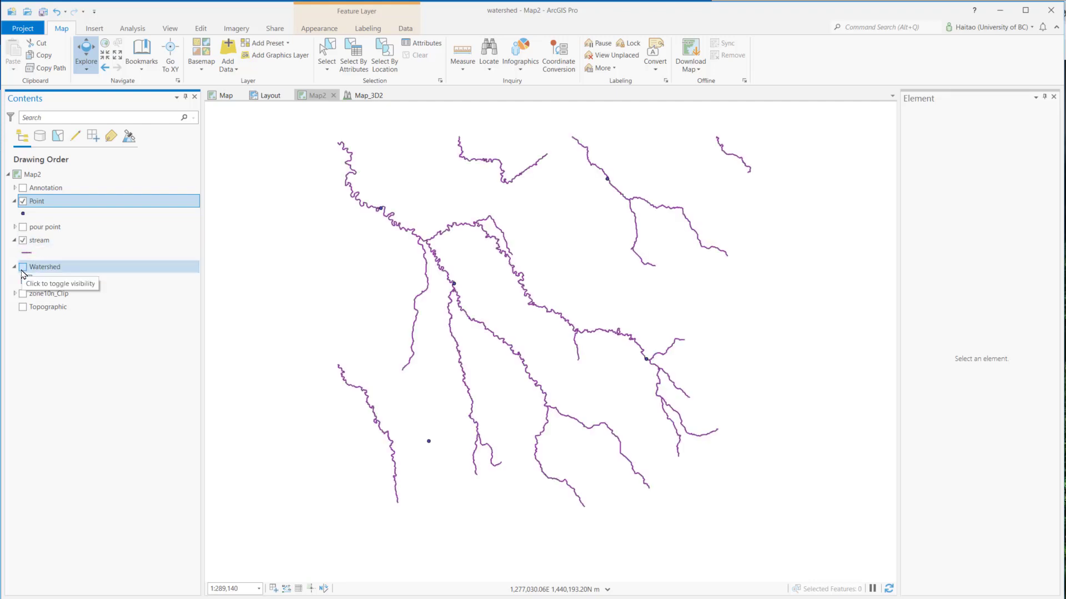
pyautogui.click(23, 268)
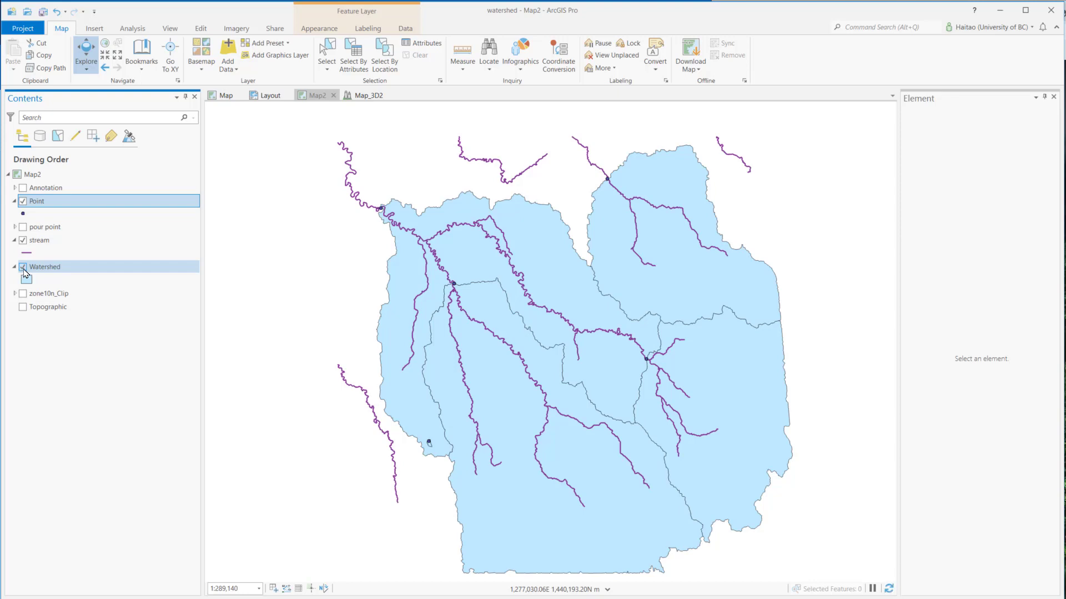
pyautogui.click(22, 189)
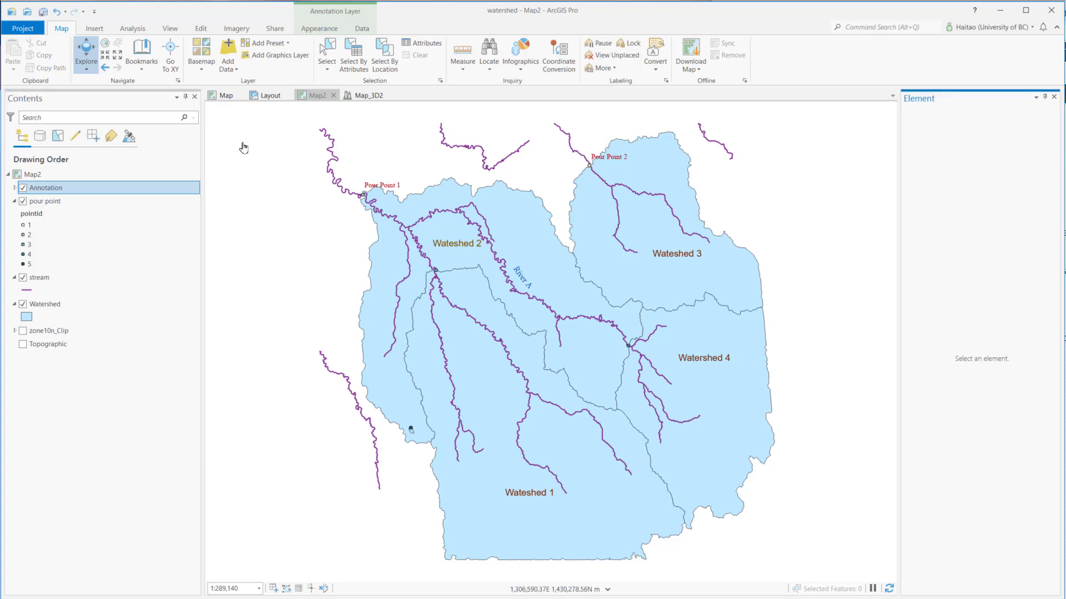
# - Open the Catalog pane and browse into MyProject3.gdb toward RasterT_SnapPou1
pyautogui.click(170, 28)
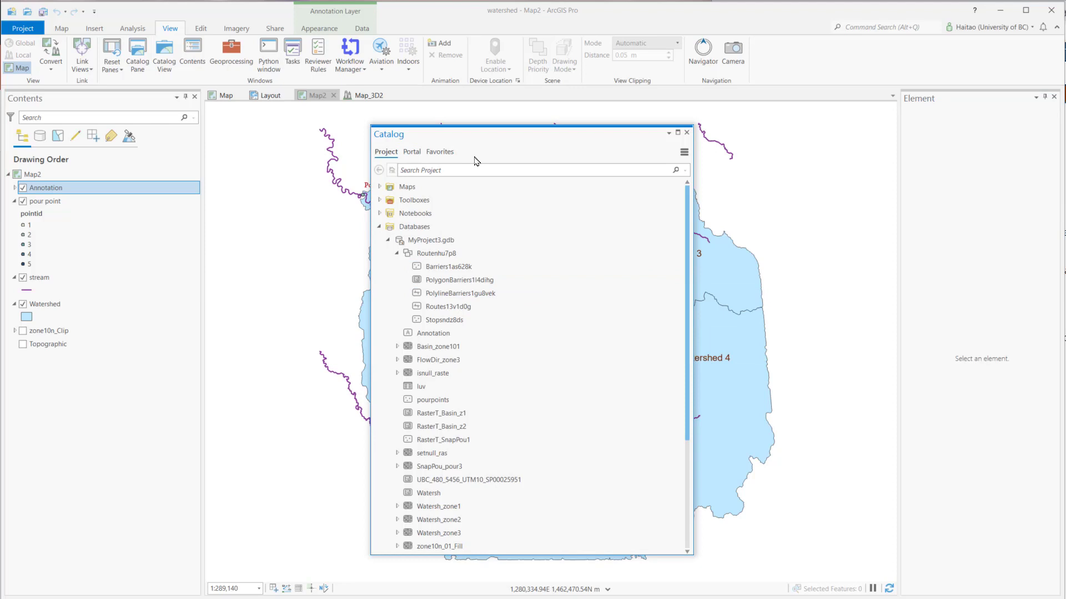
pyautogui.click(425, 239)
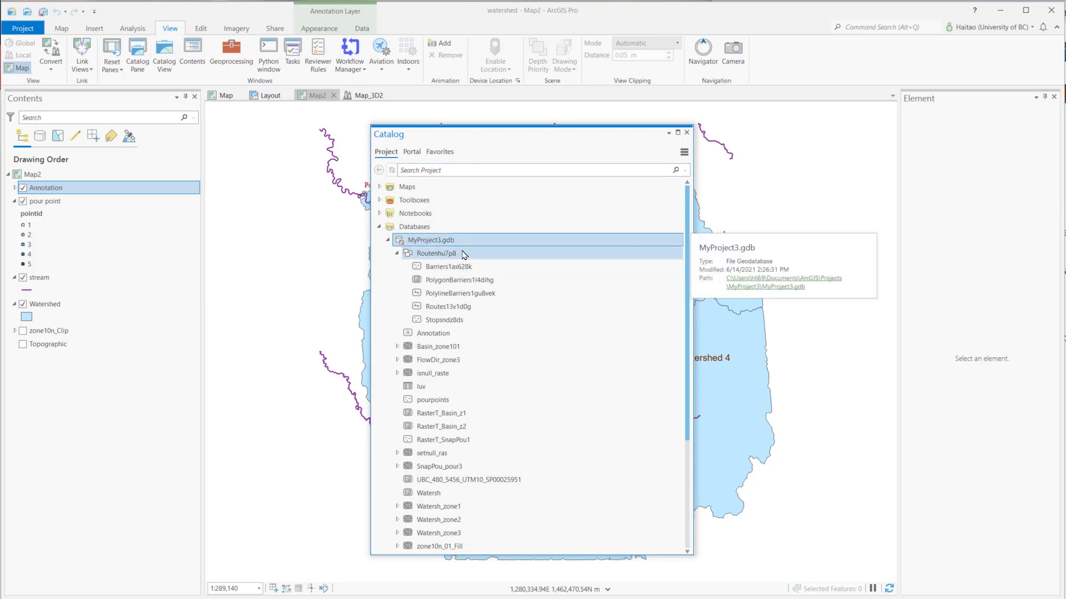
pyautogui.moveTo(507, 253)
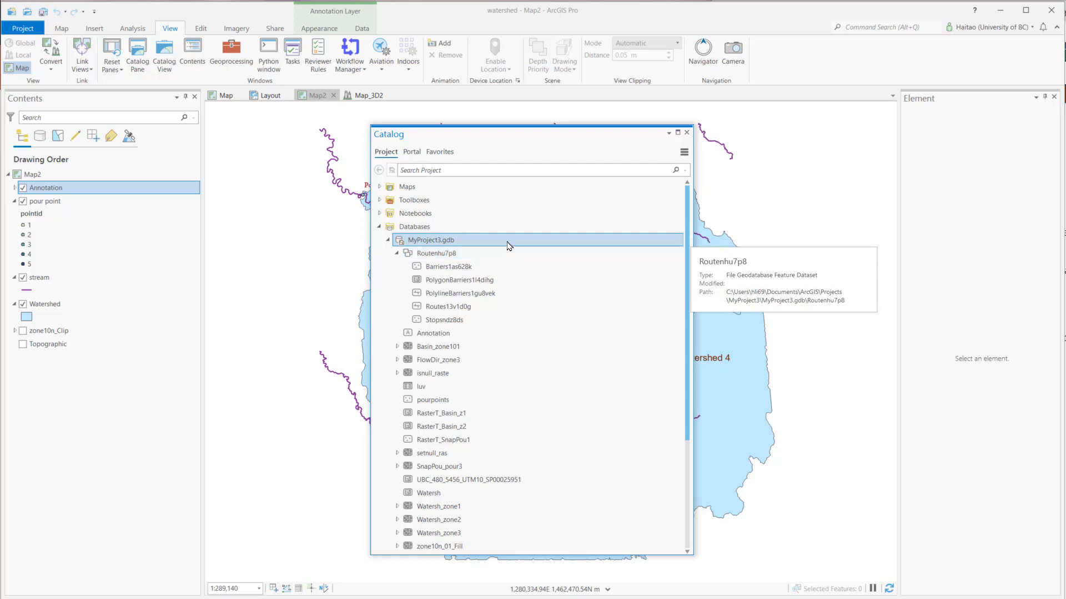
pyautogui.moveTo(434, 267)
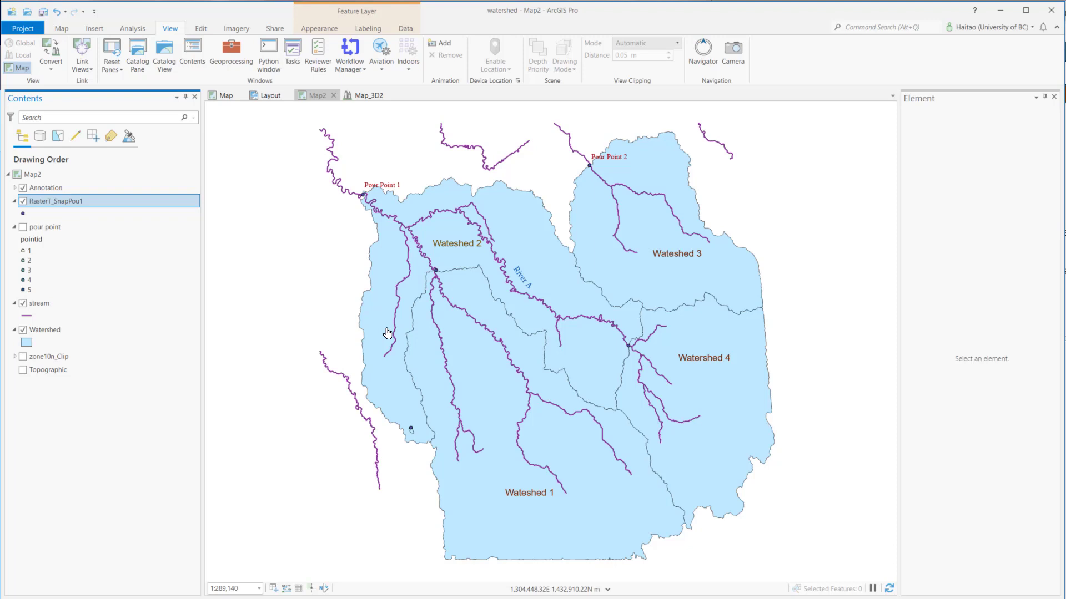
pyautogui.click(927, 583)
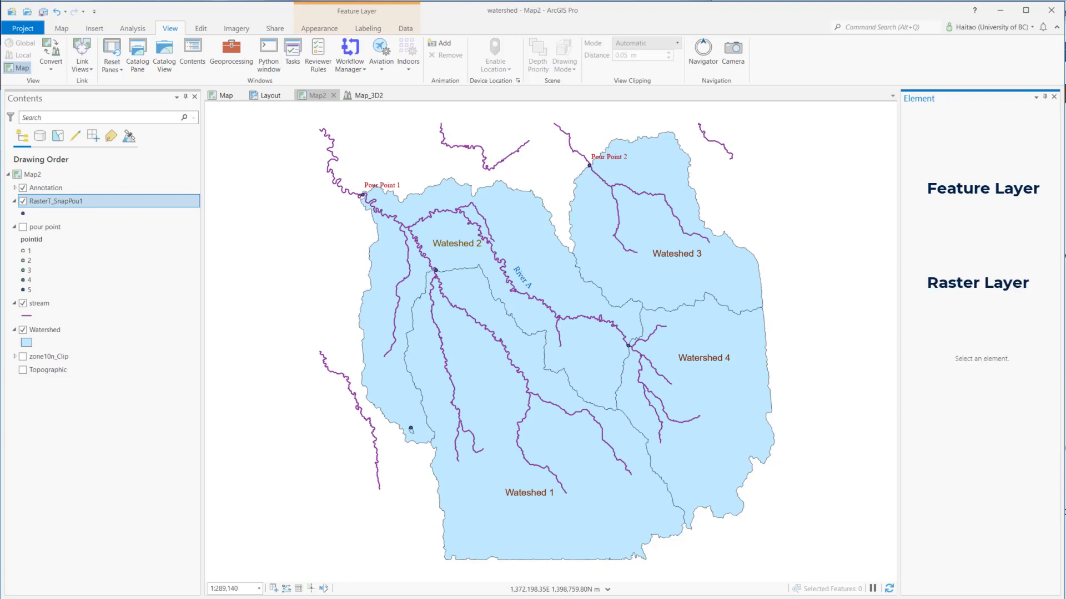
# - Show zone10n_Clip, hide Watershed, switch to Map_3D2 and box-select the points
pyautogui.click(23, 356)
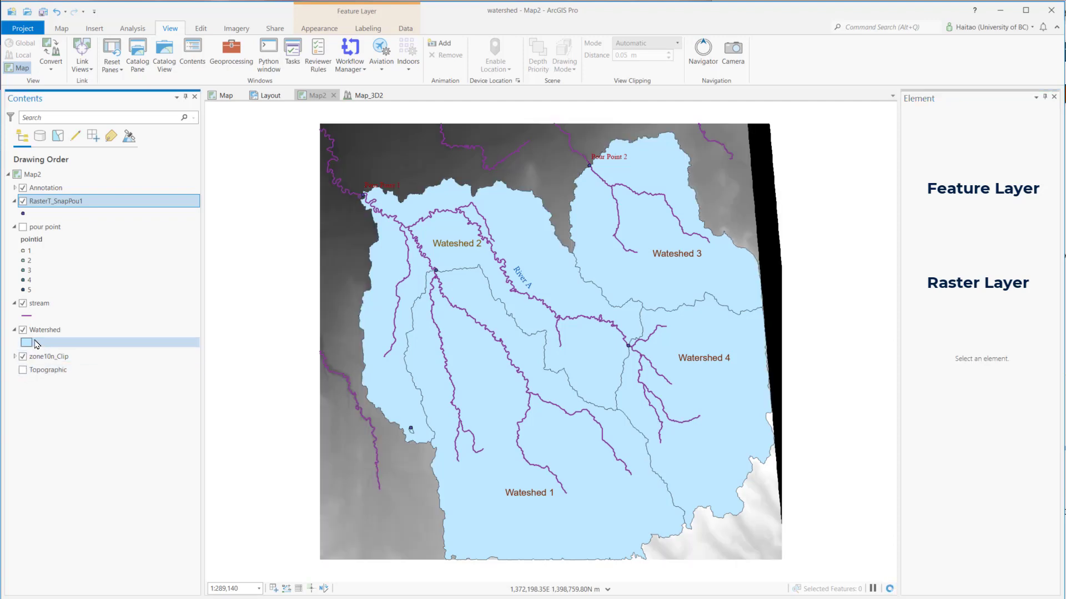
pyautogui.click(23, 330)
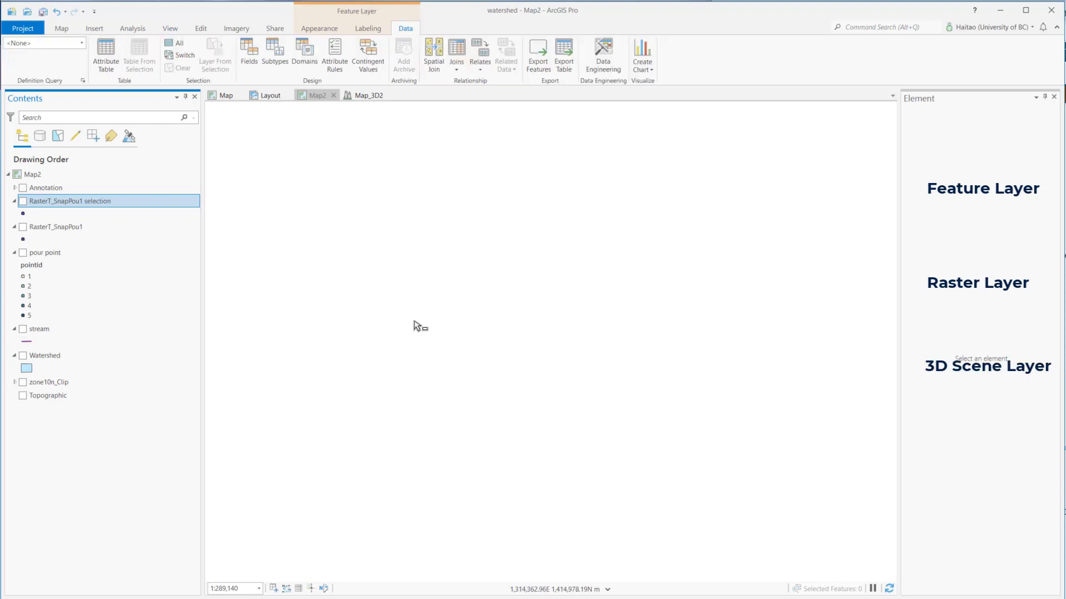
pyautogui.click(364, 96)
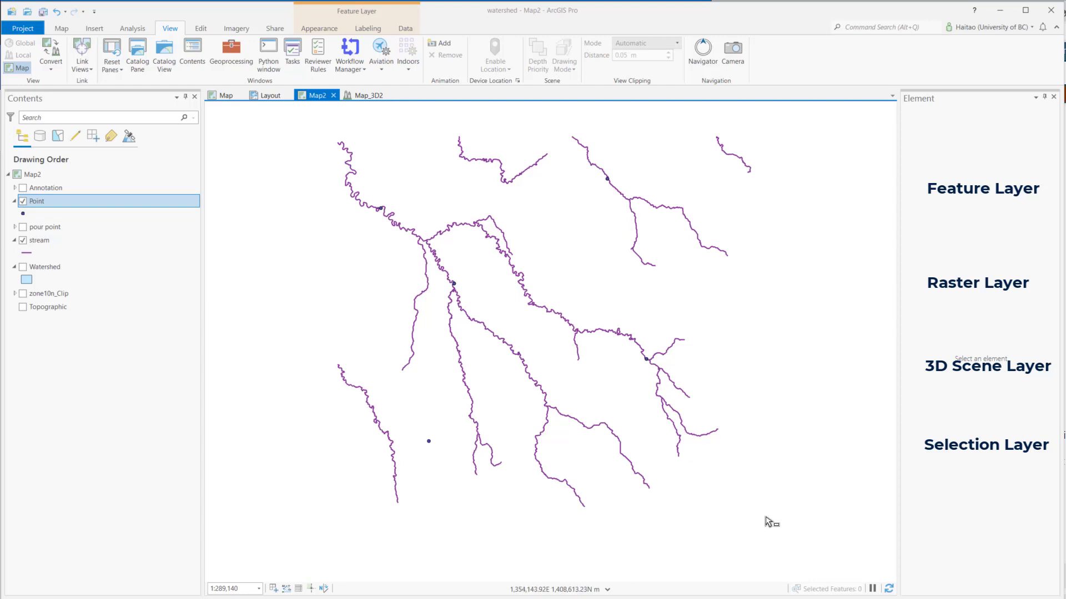
pyautogui.moveTo(764, 516); pyautogui.dragTo(483, 282)
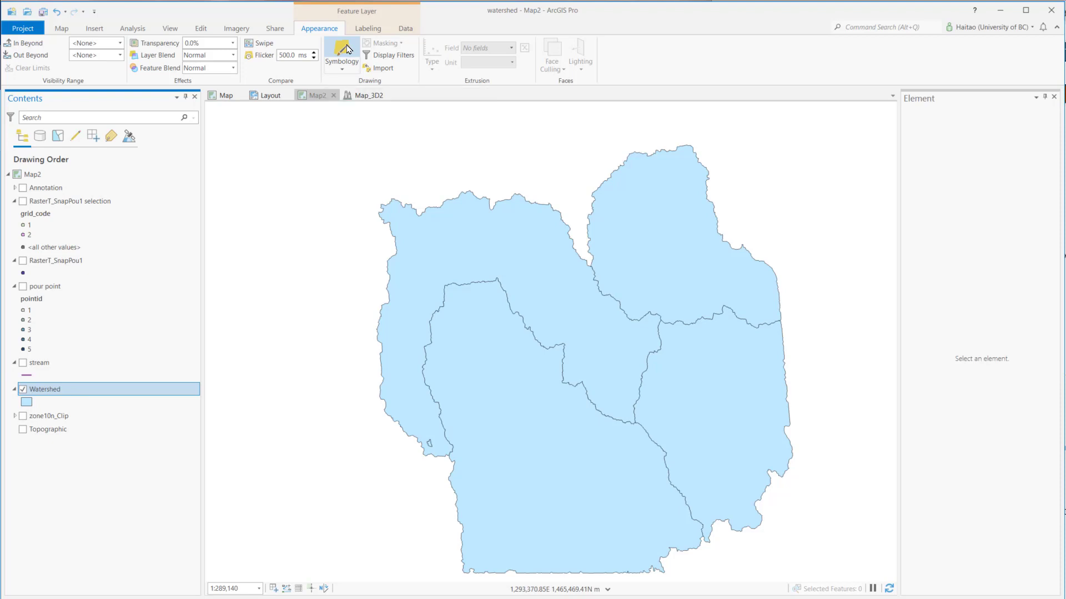
# - Symbolize the Watershed layer with Unique Values on the gridcode field
pyautogui.click(347, 49)
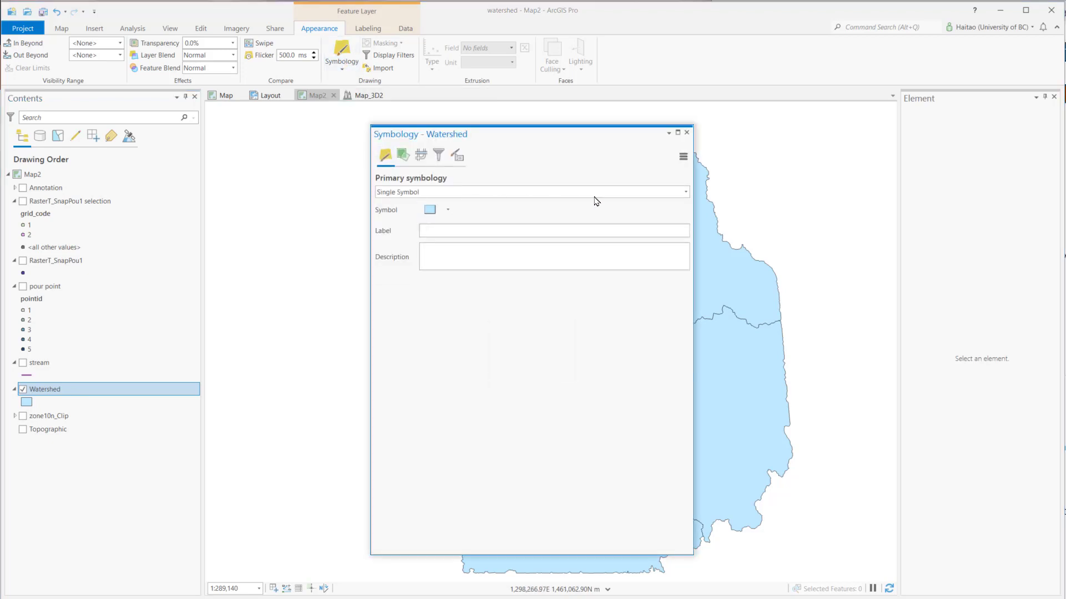
pyautogui.click(685, 192)
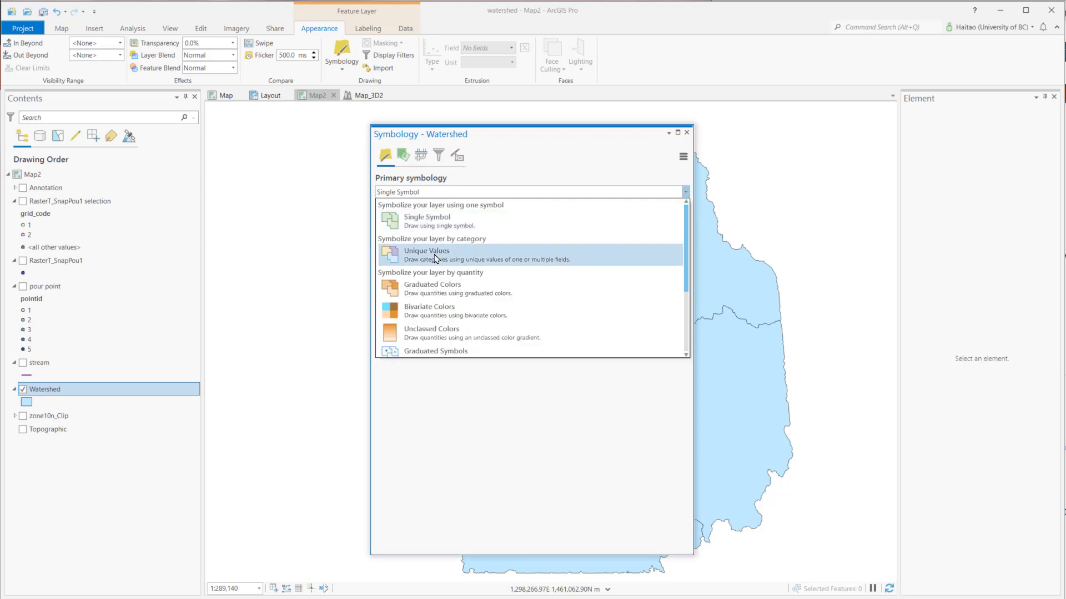
pyautogui.click(435, 259)
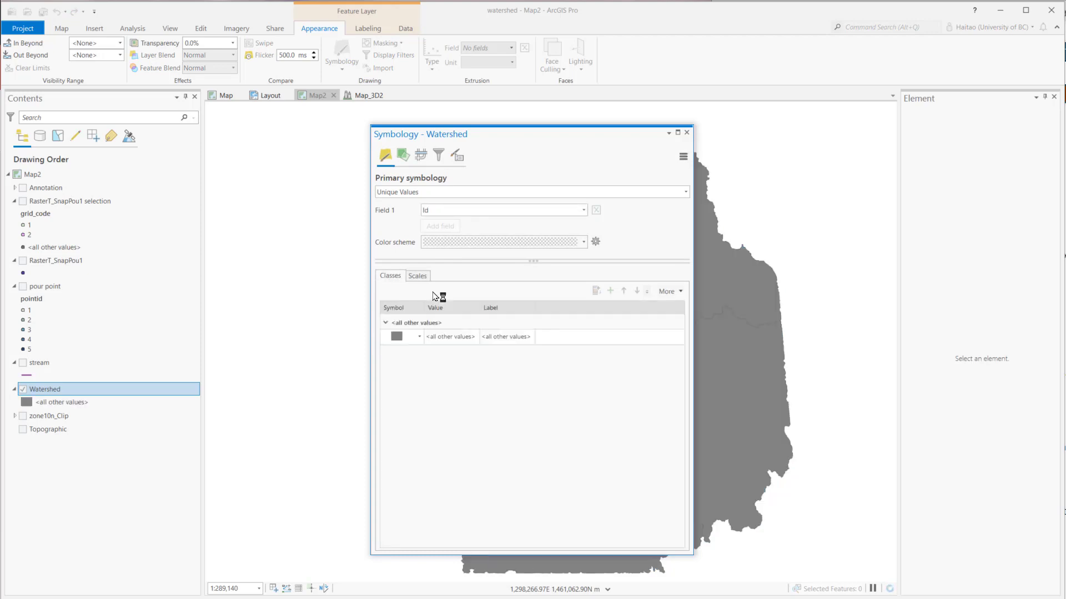
pyautogui.click(583, 209)
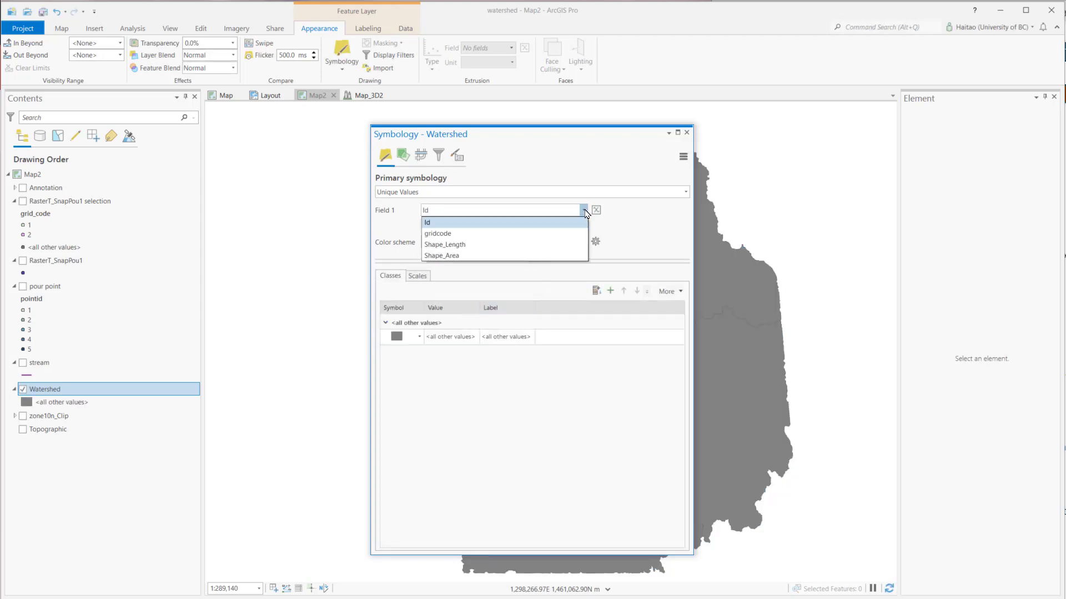
pyautogui.click(437, 235)
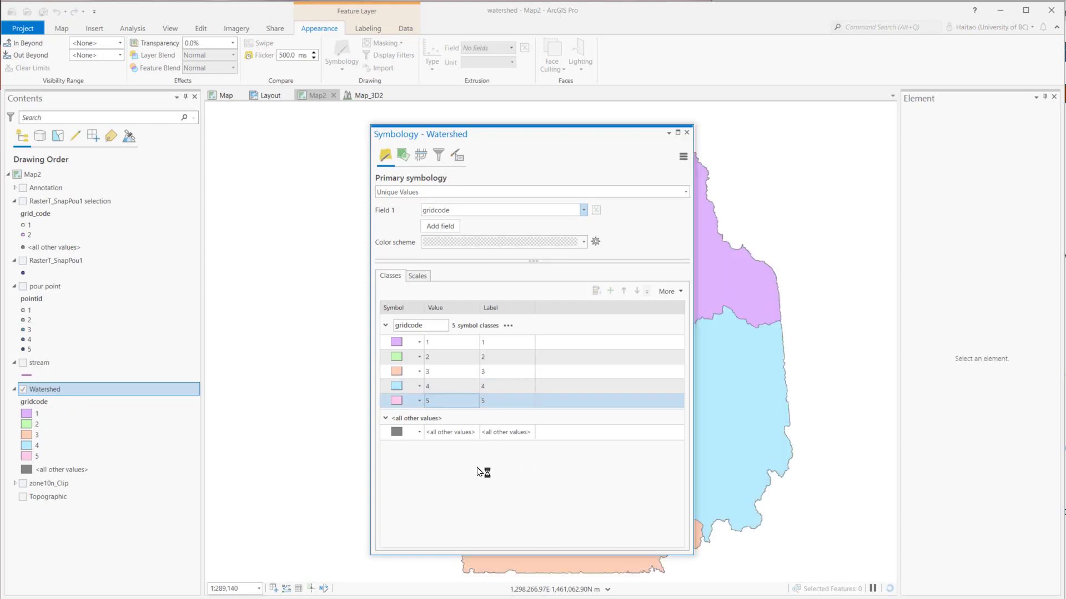
pyautogui.click(687, 132)
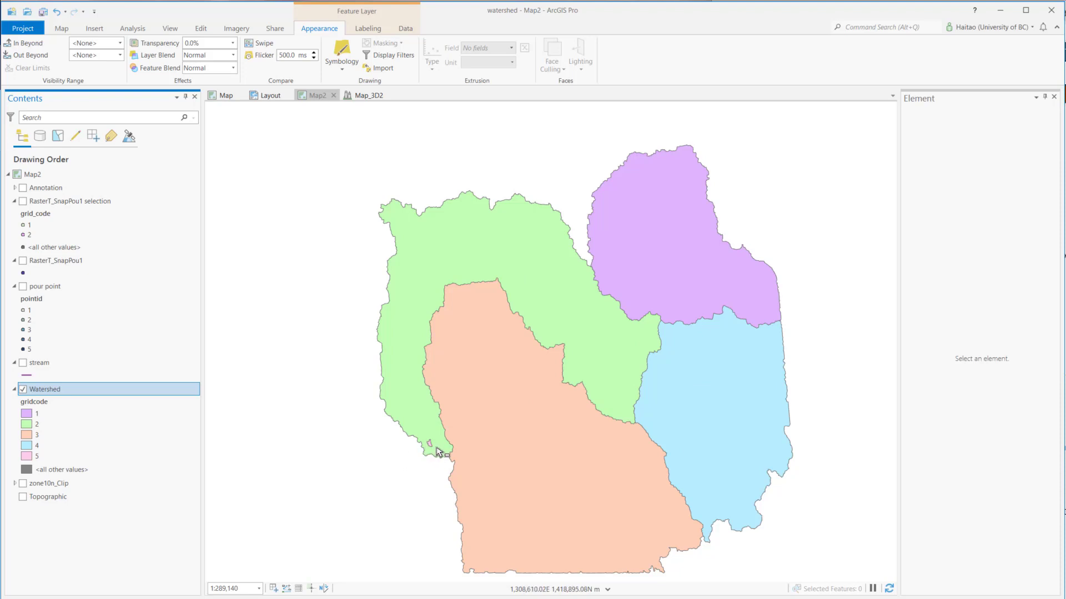
# - Turn the stream layer back on from the keyboard so streams draw over the watersheds
pyautogui.press('Up')
pyautogui.press('space')
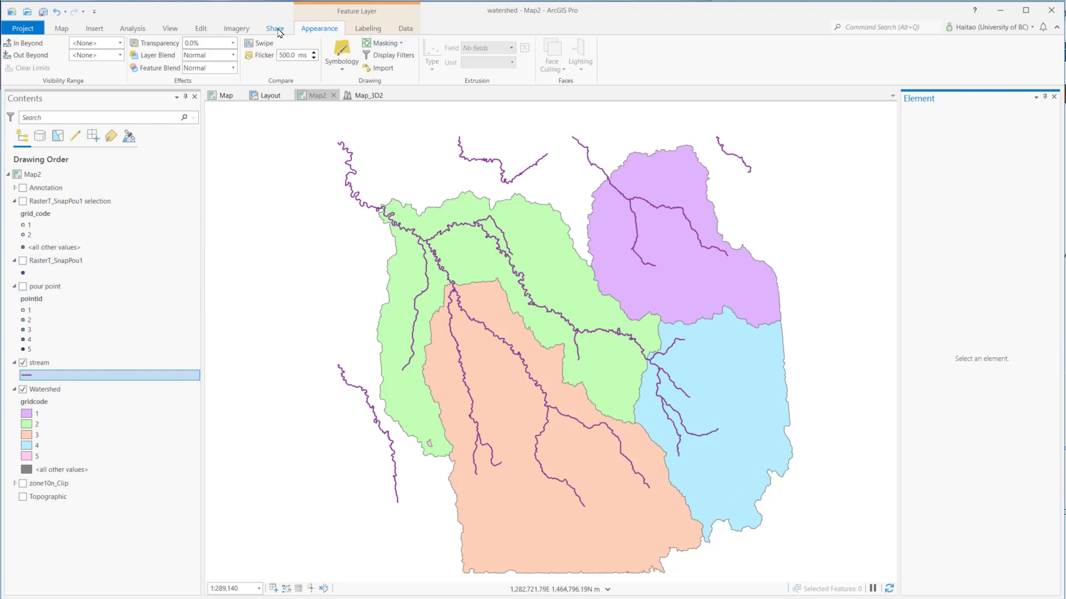
# - Save the Watershed layer as the layer file Watershed.lyrx in MyProject3
pyautogui.click(278, 33)
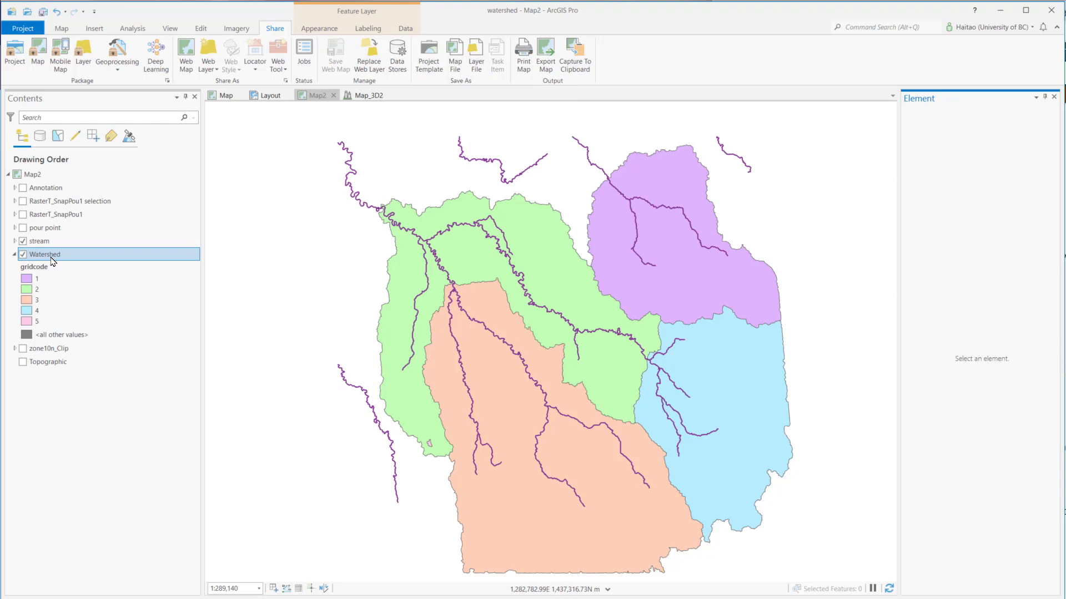
pyautogui.rightClick(53, 261)
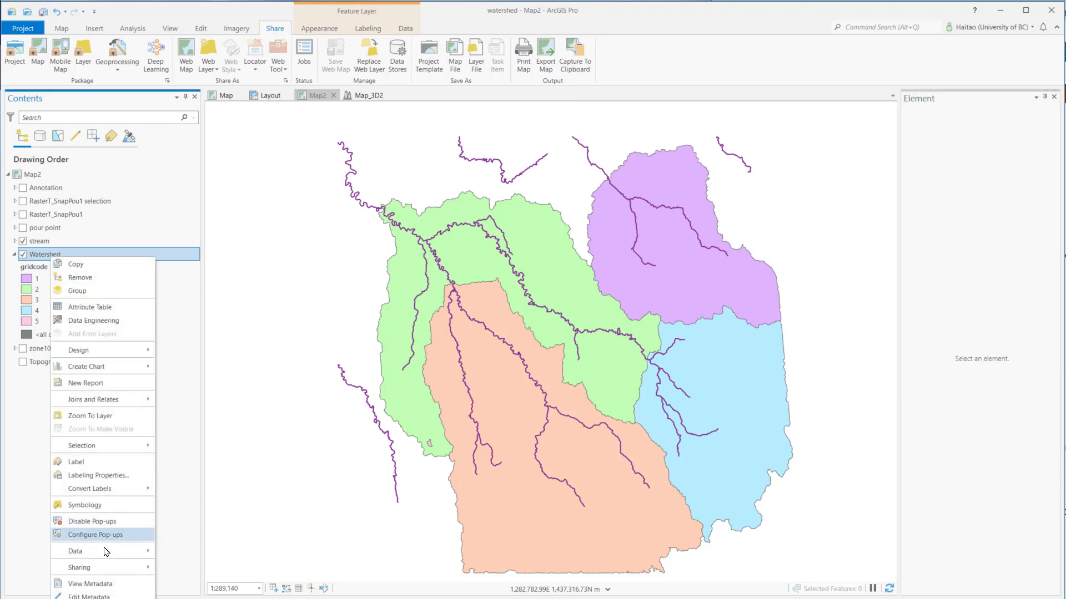
pyautogui.moveTo(102, 568)
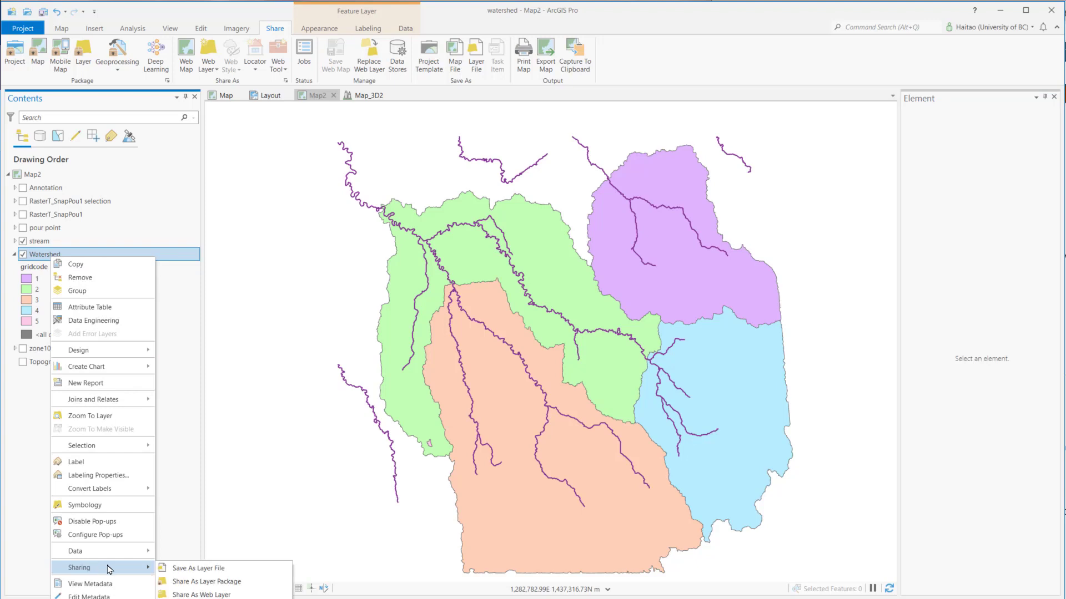
pyautogui.click(206, 569)
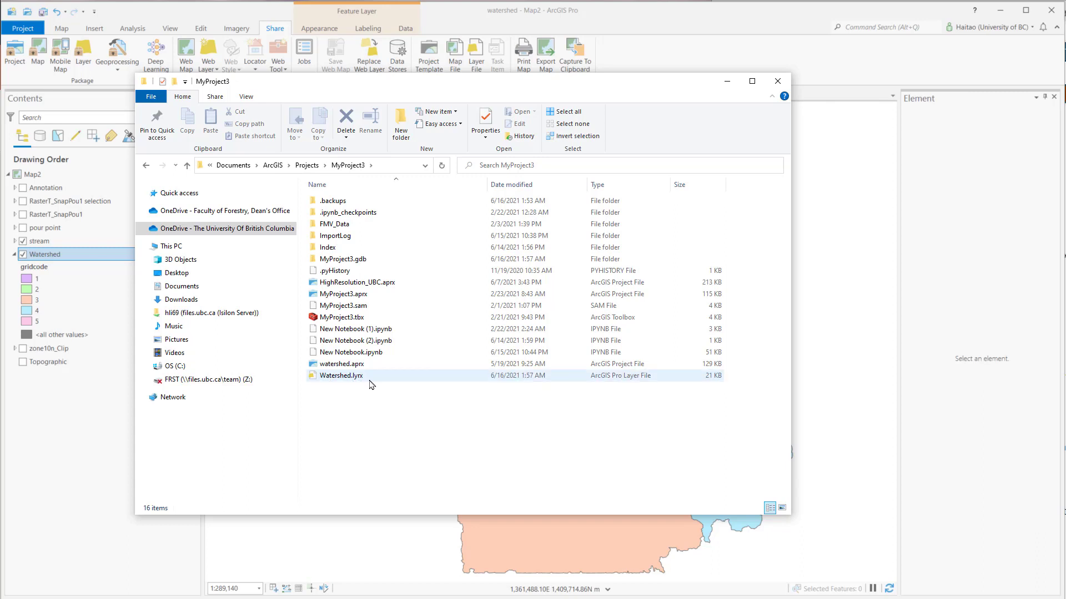
pyautogui.click(370, 382)
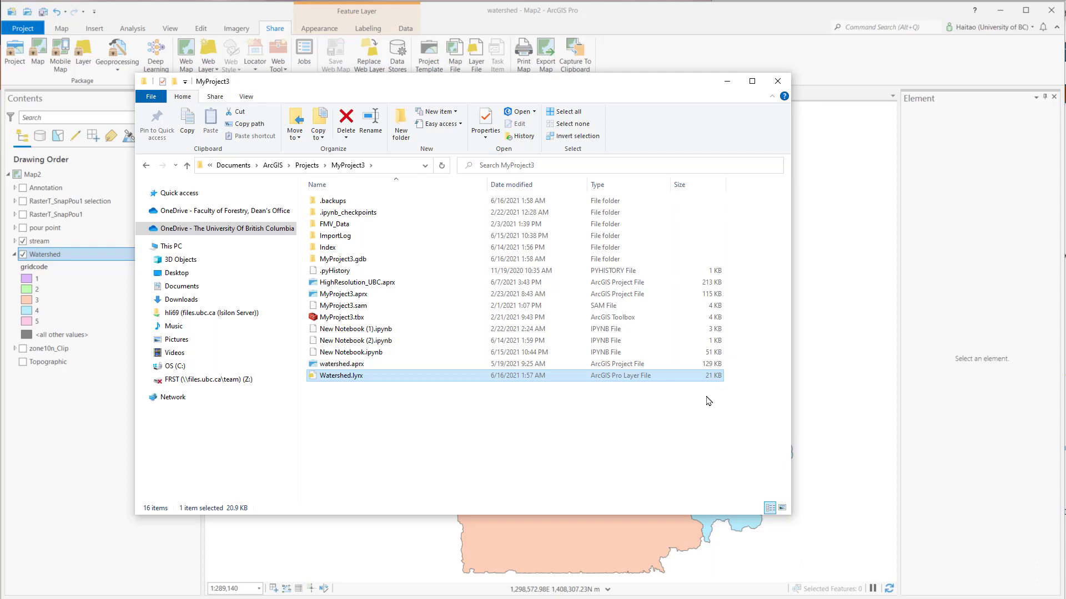
pyautogui.click(727, 81)
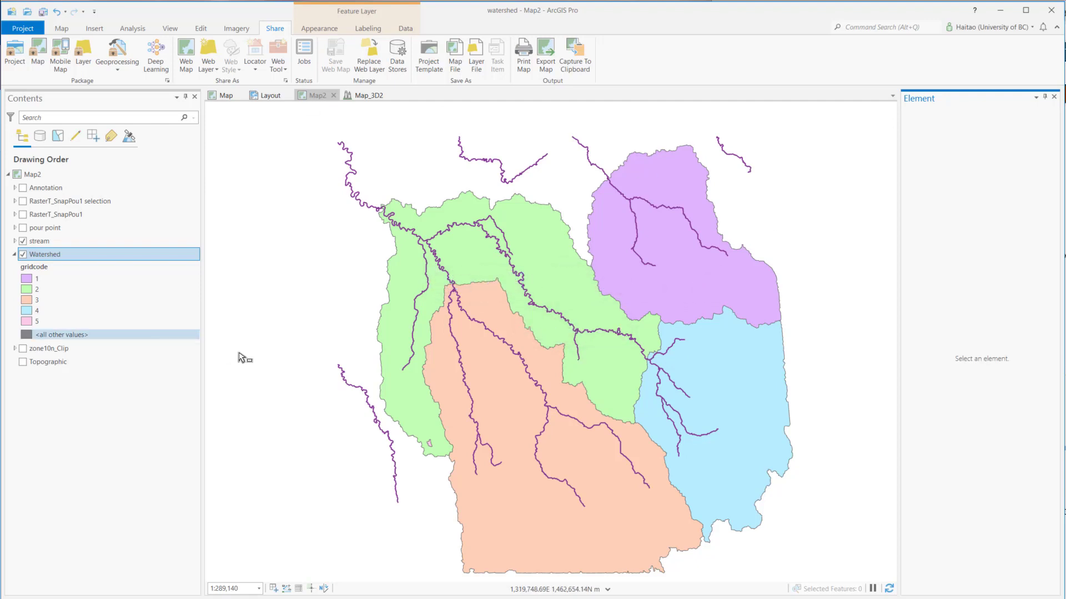
# - Open Package Layers for Watershed, outputting to MyProject3\Watershed.lpkx
pyautogui.rightClick(66, 257)
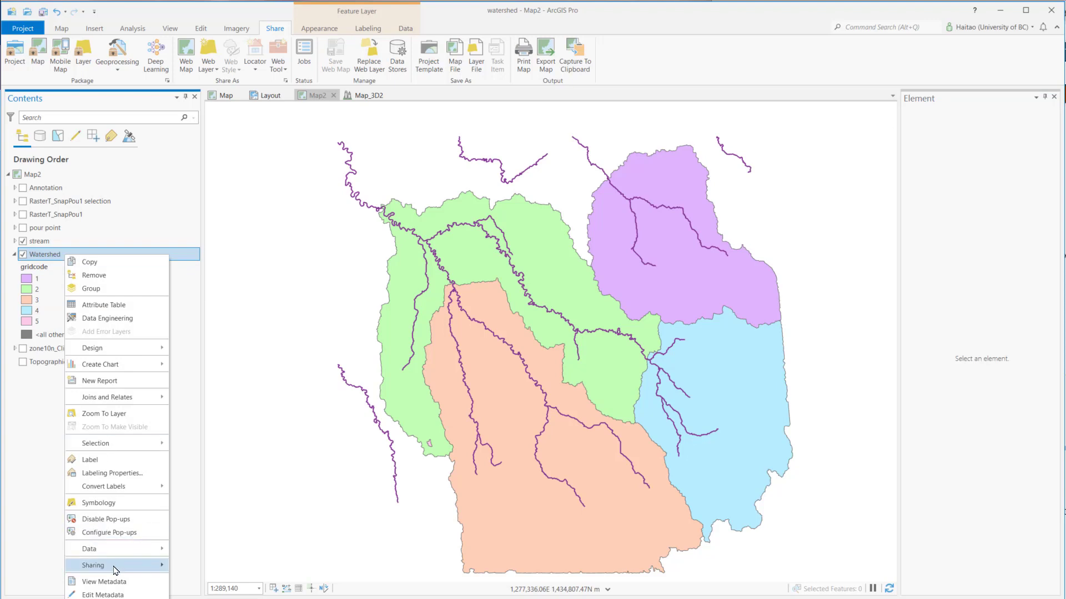
pyautogui.moveTo(116, 571)
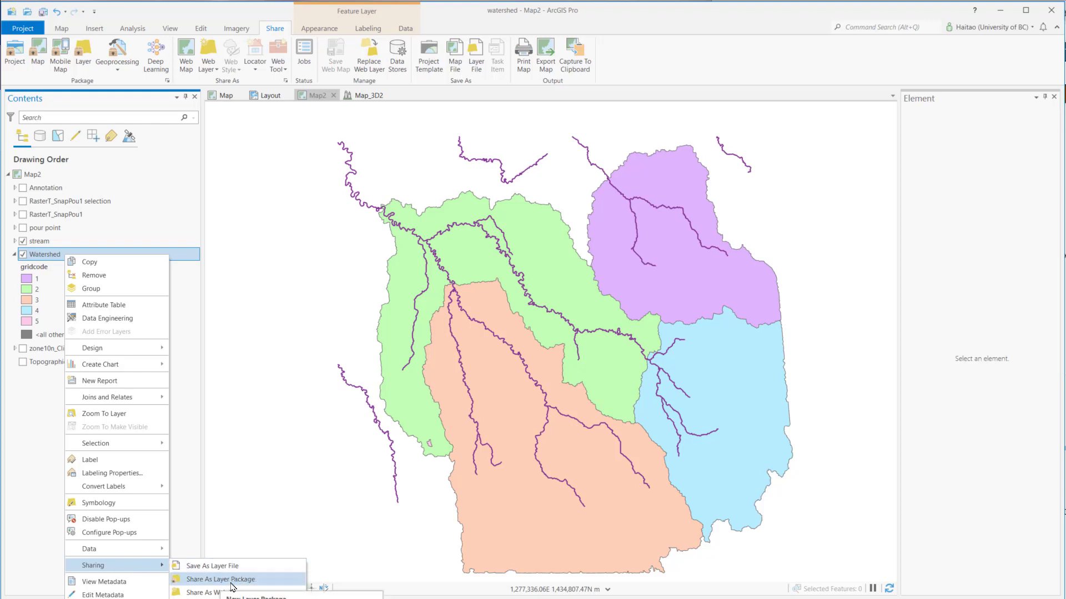
pyautogui.click(697, 49)
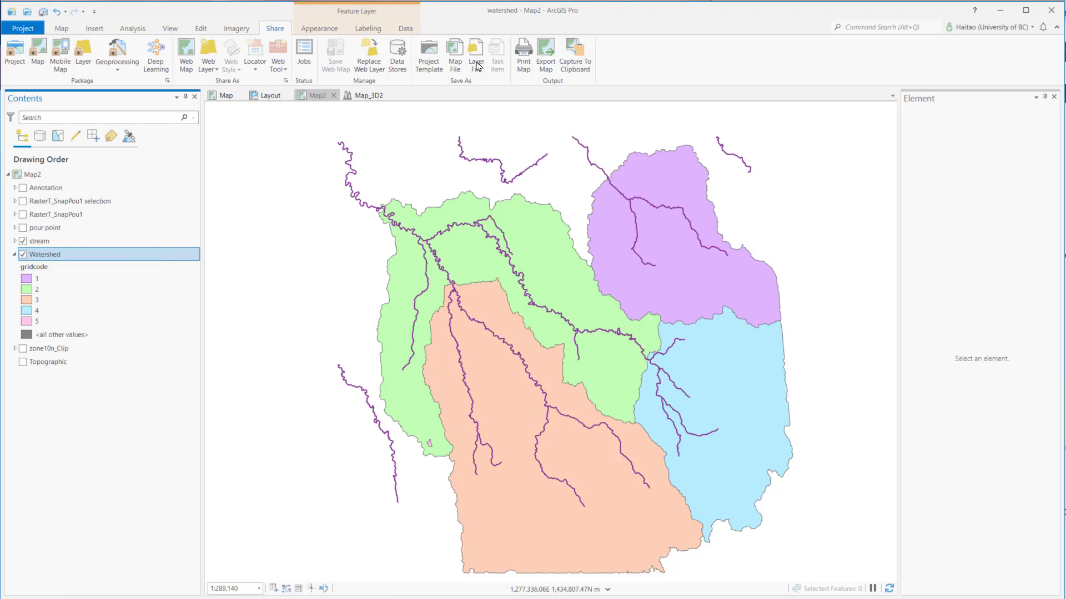
pyautogui.click(83, 62)
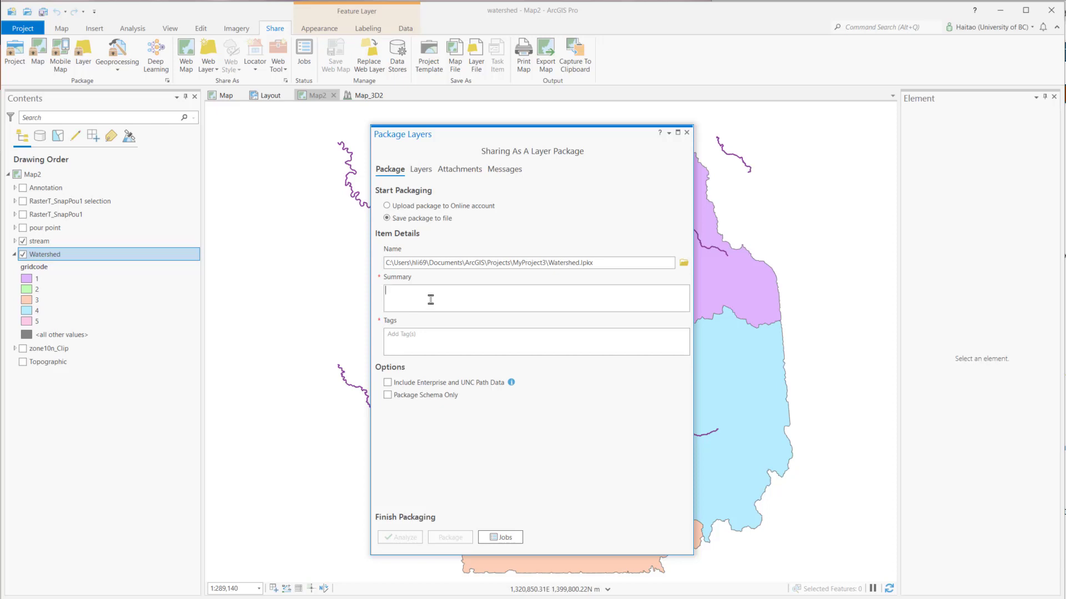
pyautogui.write('watershed with colour')
# - Add the tag 'watershed', analyze, and create the Watershed.lpkx layer package
pyautogui.click(437, 337)
pyautogui.write('watershe')
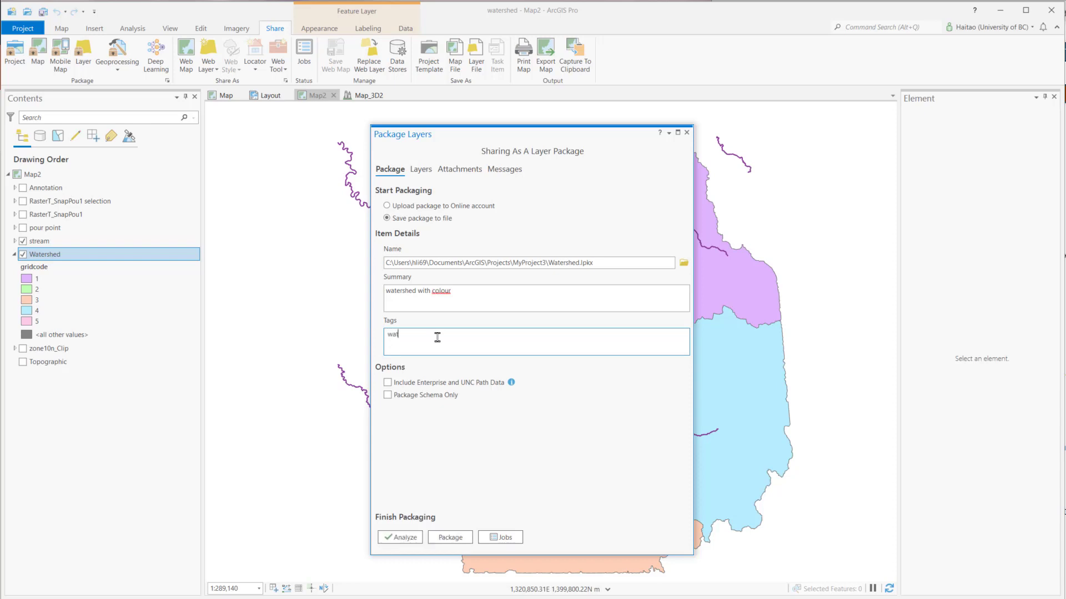
pyautogui.write('d')
pyautogui.click(401, 537)
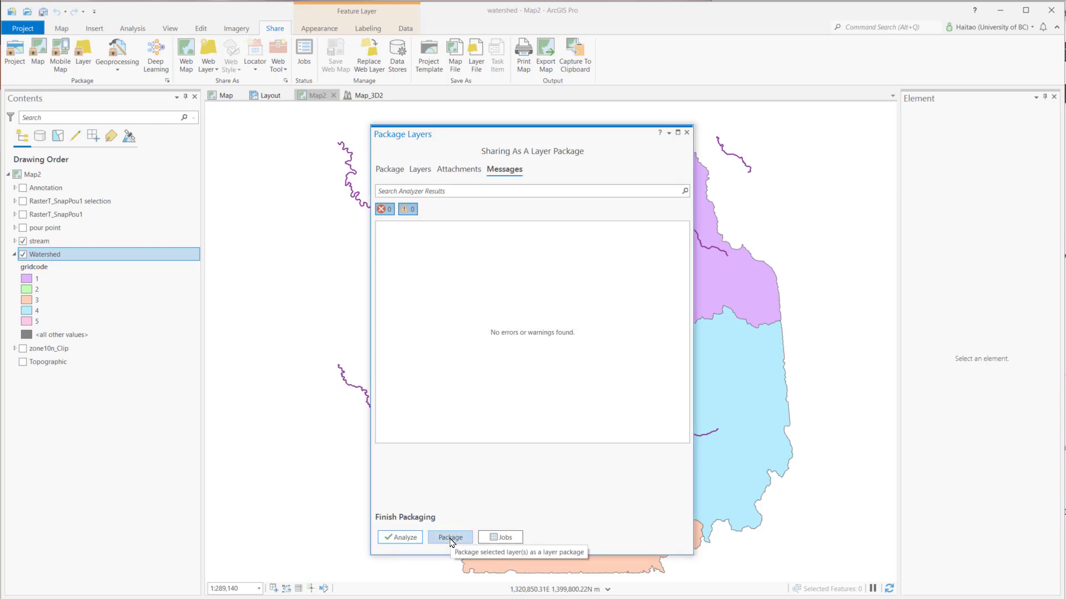
pyautogui.click(450, 538)
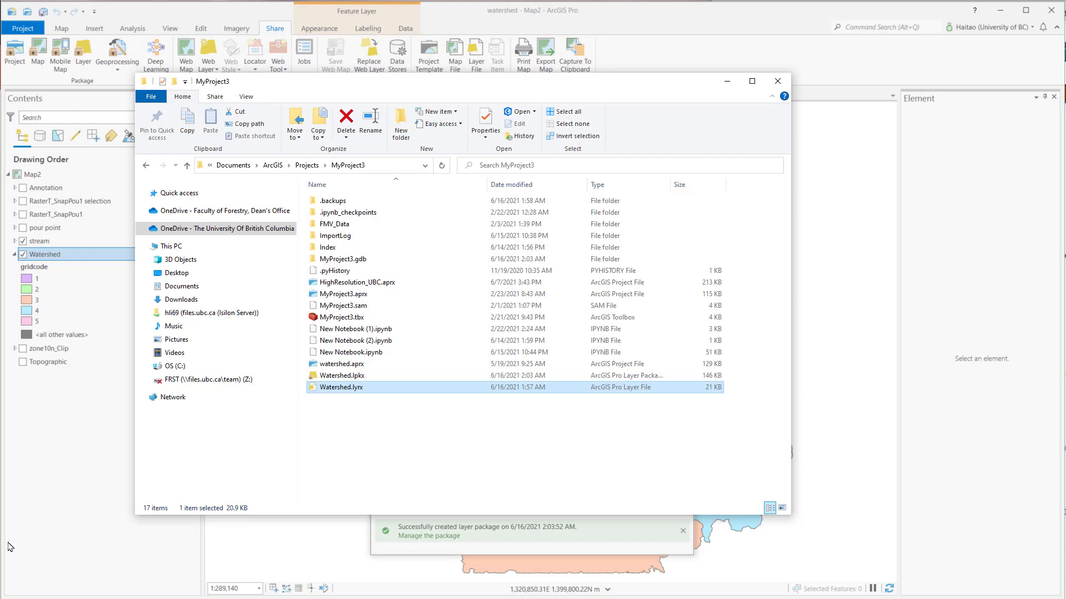
# - Confirm Watershed.lpkx sits beside Watershed.lyrx in MyProject3 and open the package
pyautogui.click(417, 447)
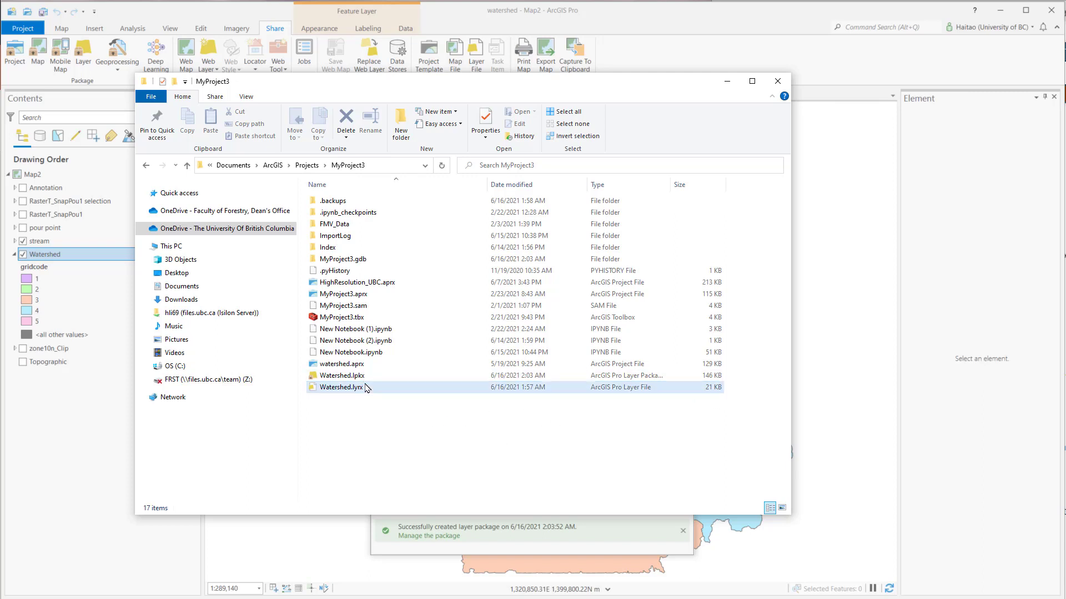
pyautogui.doubleClick(368, 377)
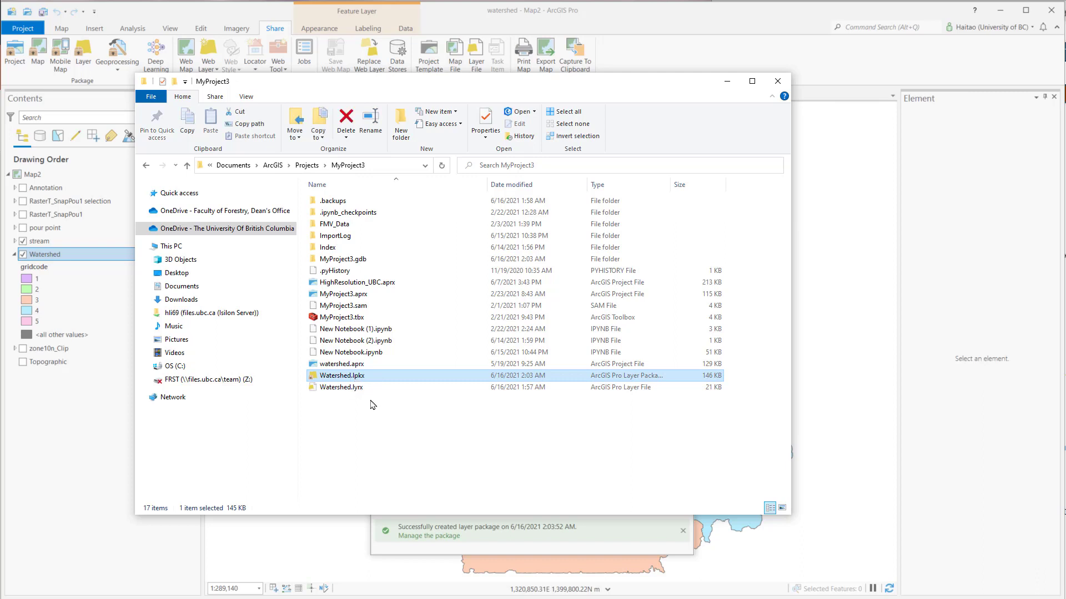